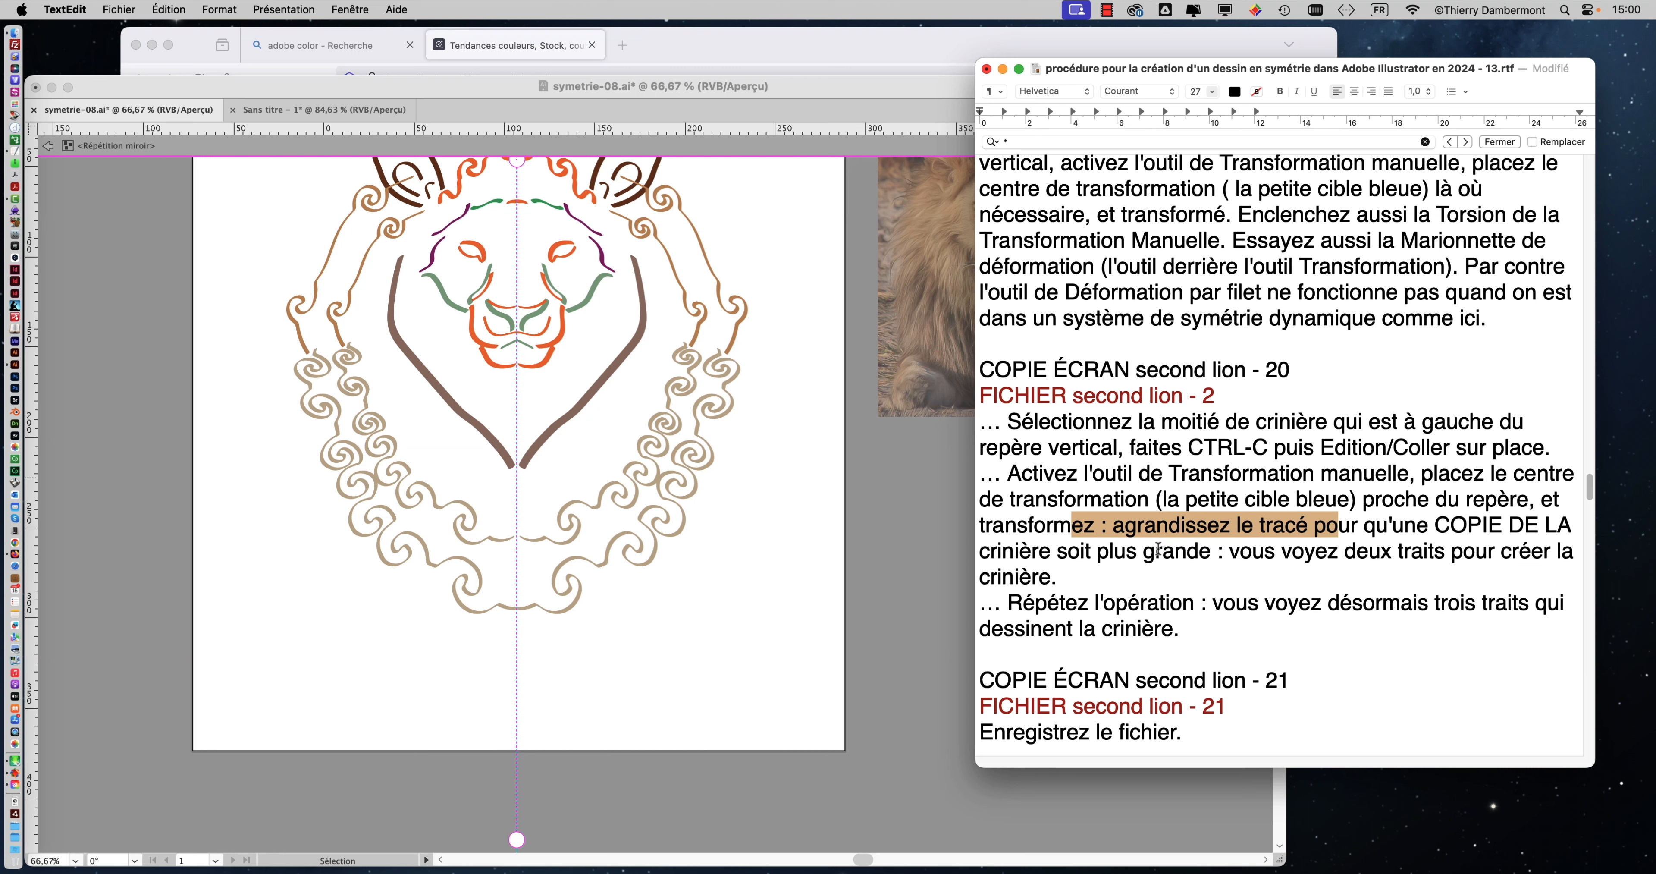
# Read the written procedure on enlarging a copy of the mane outline
pyautogui.moveTo(1178, 527); pyautogui.dragTo(1451, 526)
pyautogui.scroll(-1, 1146, 539)
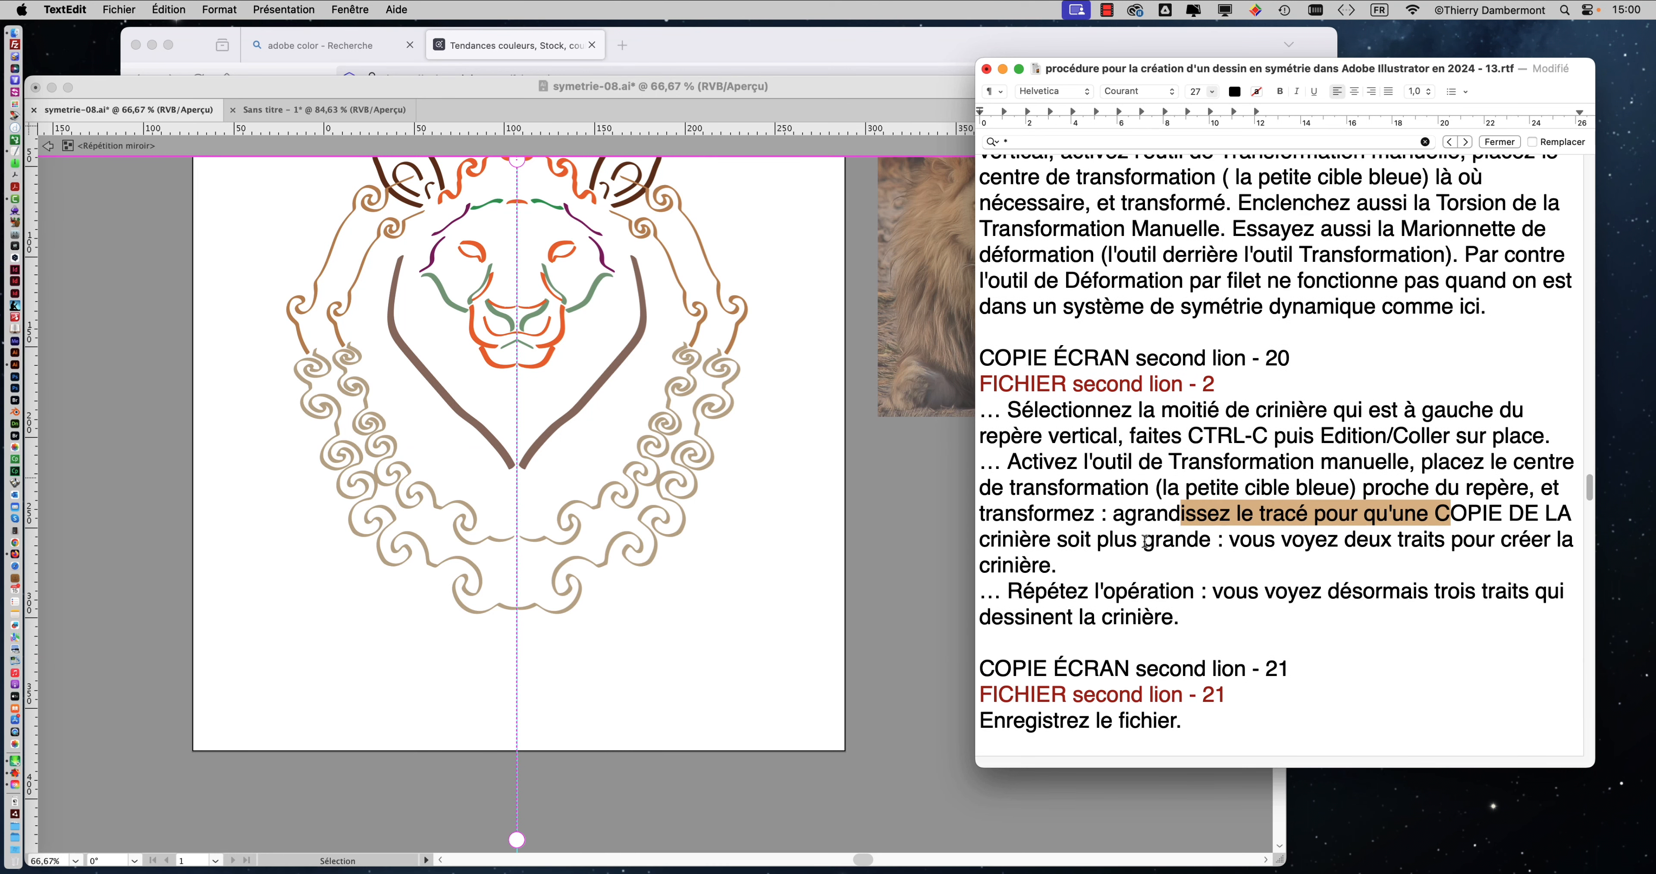
pyautogui.moveTo(1110, 529); pyautogui.dragTo(1264, 529)
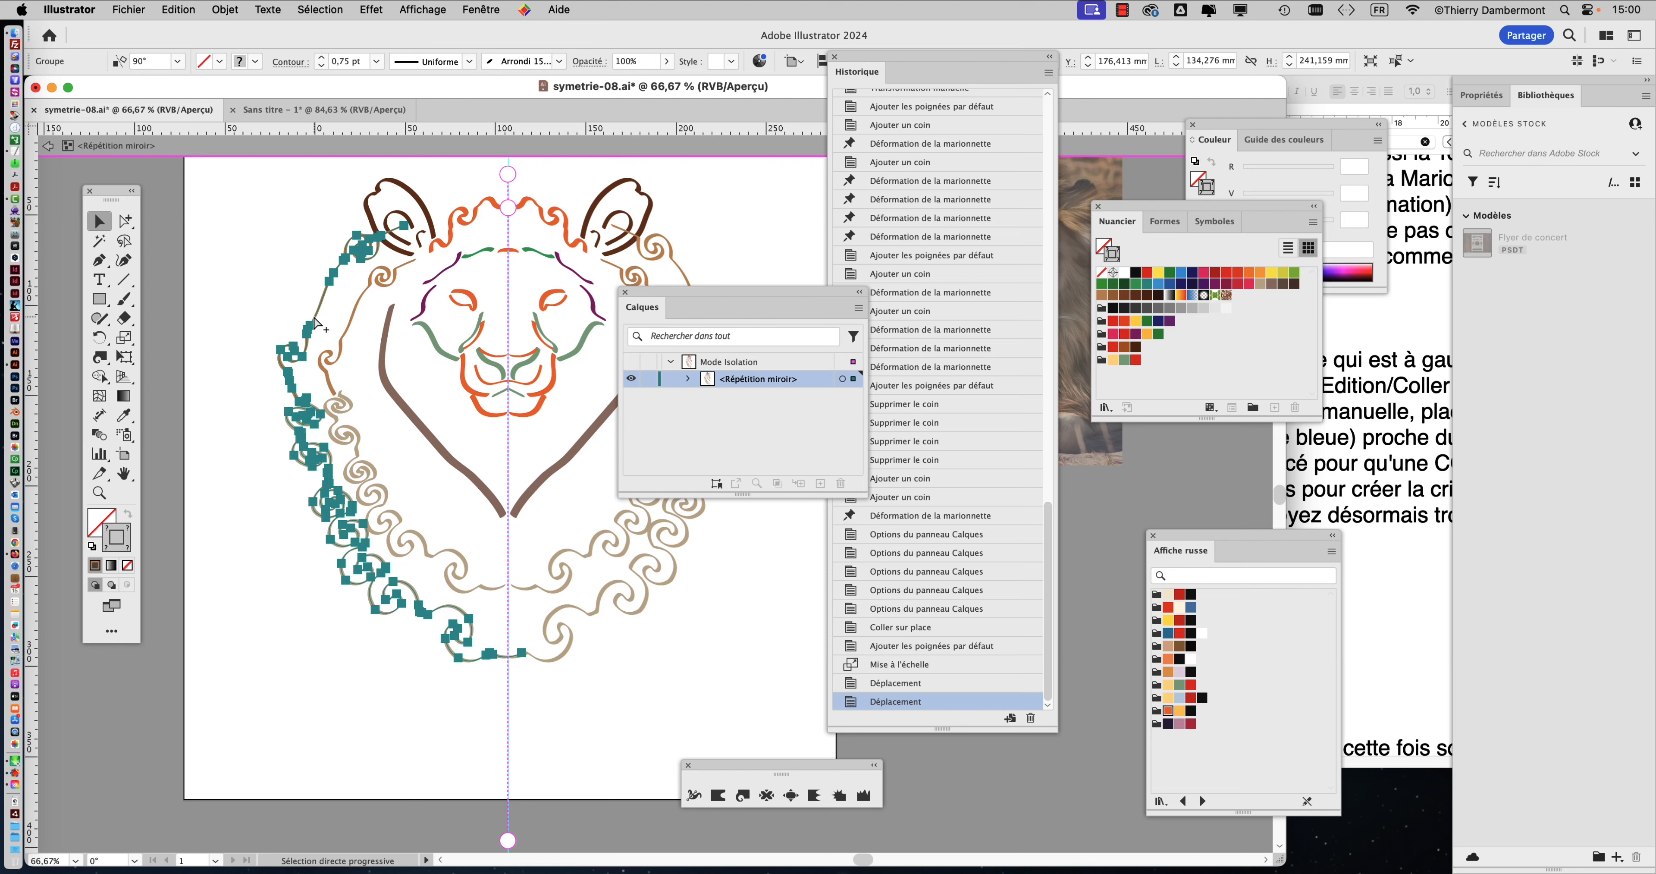
# Paste a copy of the left half of the mane in place, enlarge it outward with Free Transform, and scale all the left mane strands together
pyautogui.click(193, 9)
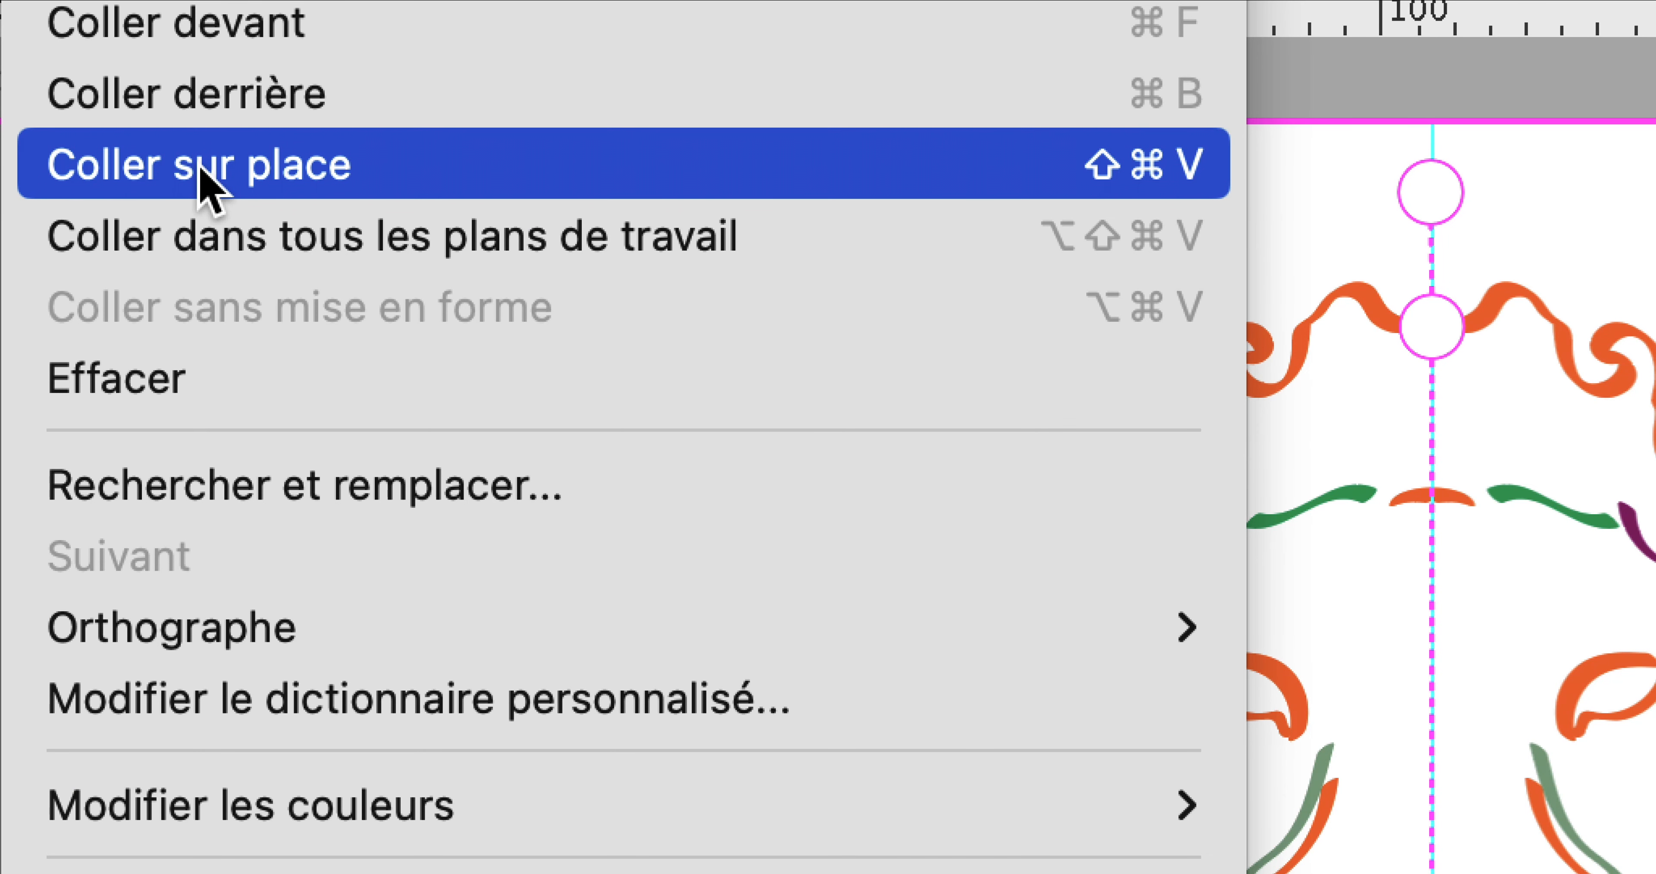
pyautogui.click(206, 165)
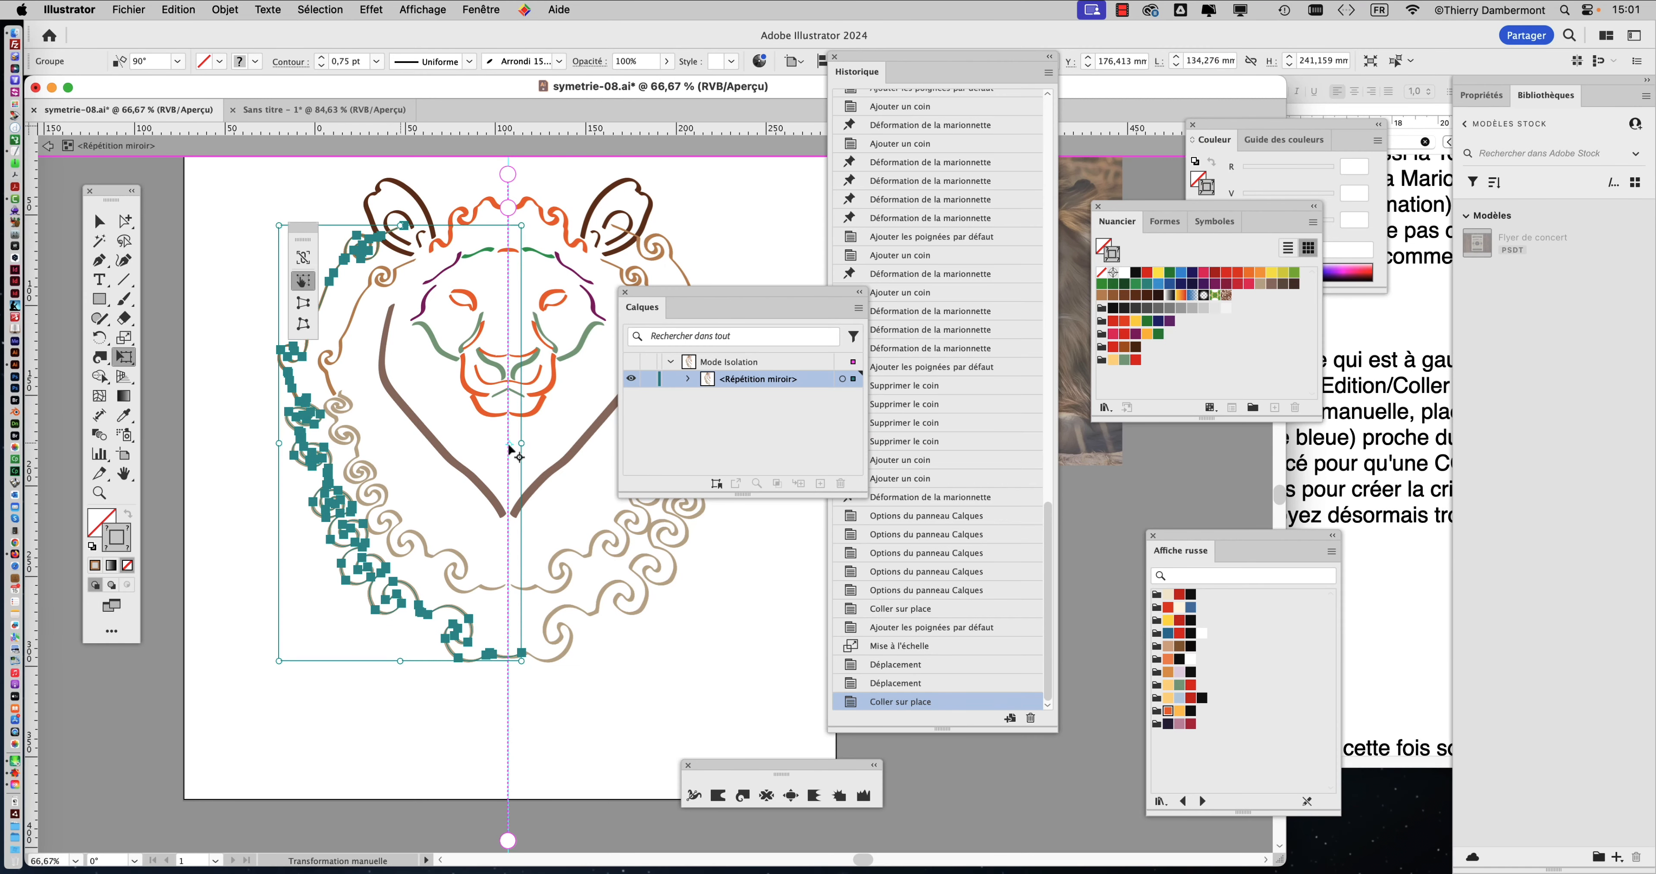
pyautogui.moveTo(279, 660); pyautogui.dragTo(211, 715)
pyautogui.press('super+minus')
pyautogui.moveTo(739, 293); pyautogui.dragTo(834, 242)
pyautogui.press('super+a')
pyautogui.moveTo(276, 633); pyautogui.dragTo(331, 548)
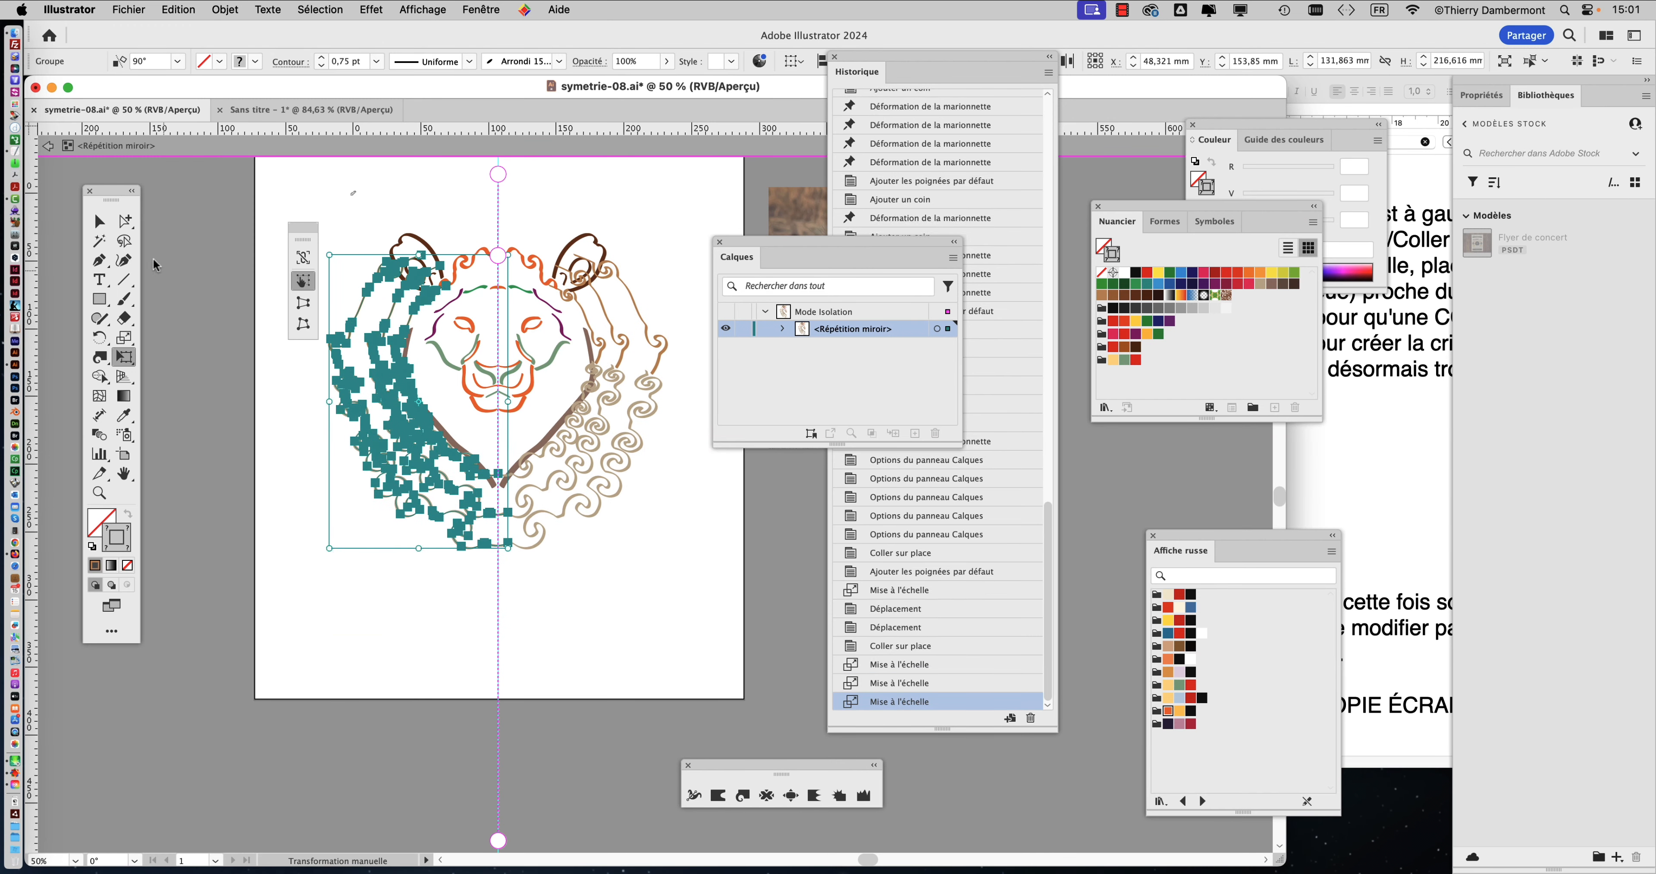
# Delete the thick brown contour line running from the left cheek down to below the chin
pyautogui.press('v')
pyautogui.click(161, 241)
pyautogui.click(475, 464)
pyautogui.press('BackSpace')
# Distort the upper brown strands of the left mane in perspective by pulling their upper inner corner down and outward, and deselect them
pyautogui.press('super+plus')
pyautogui.click(386, 341)
pyautogui.press('e')
pyautogui.click(302, 324)
pyautogui.moveTo(486, 286); pyautogui.dragTo(453, 328)
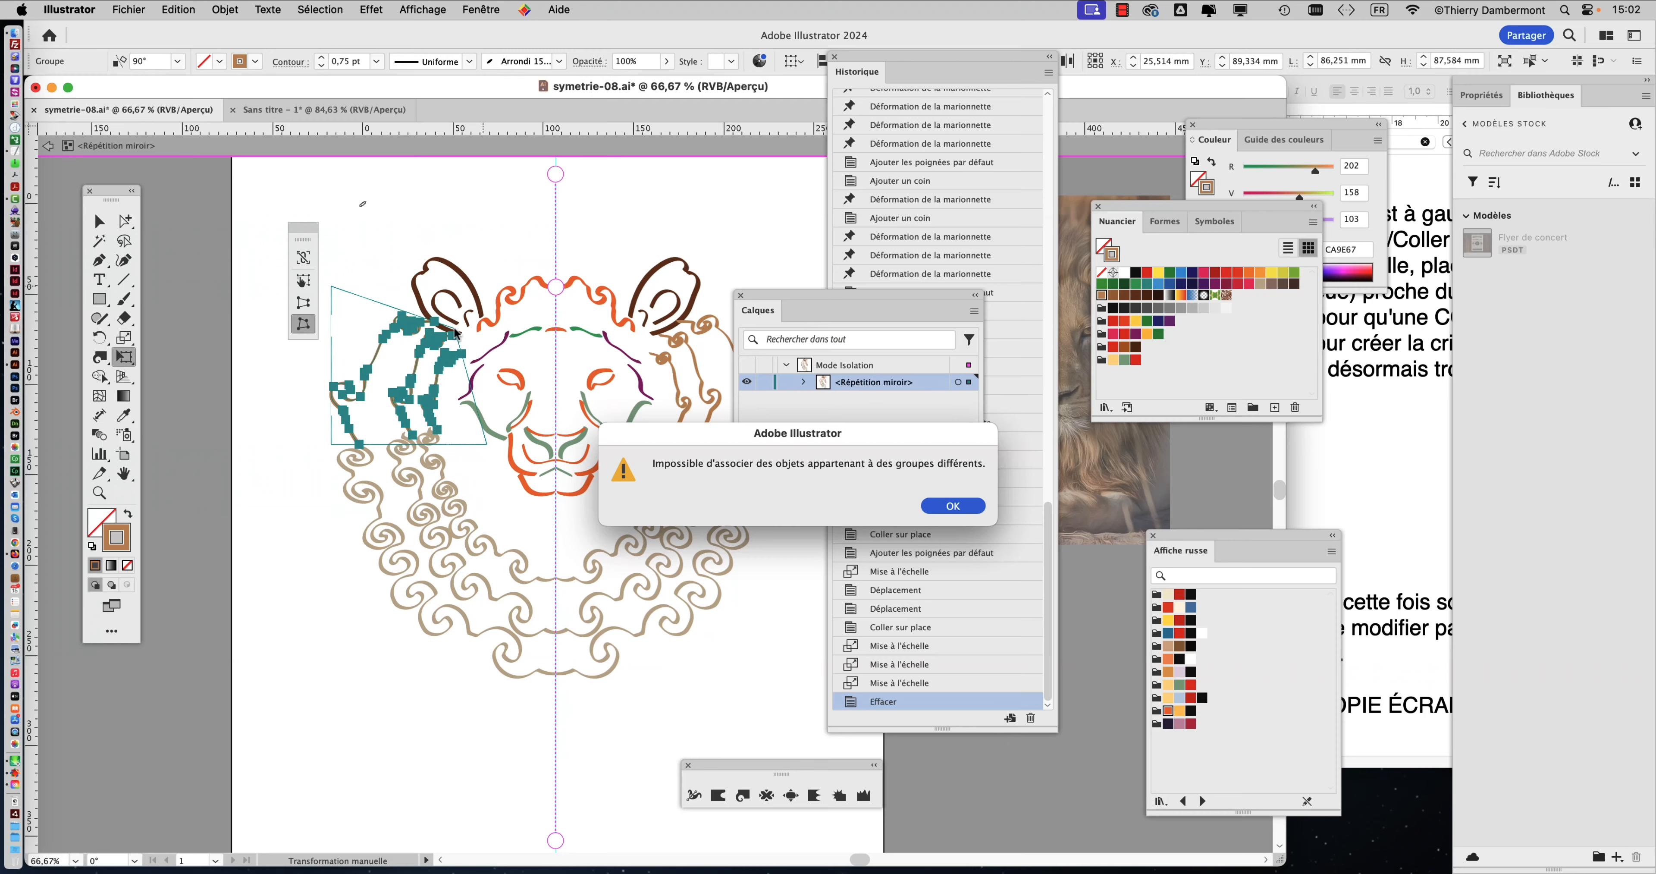
pyautogui.click(953, 506)
pyautogui.press('v')
pyautogui.click(360, 228)
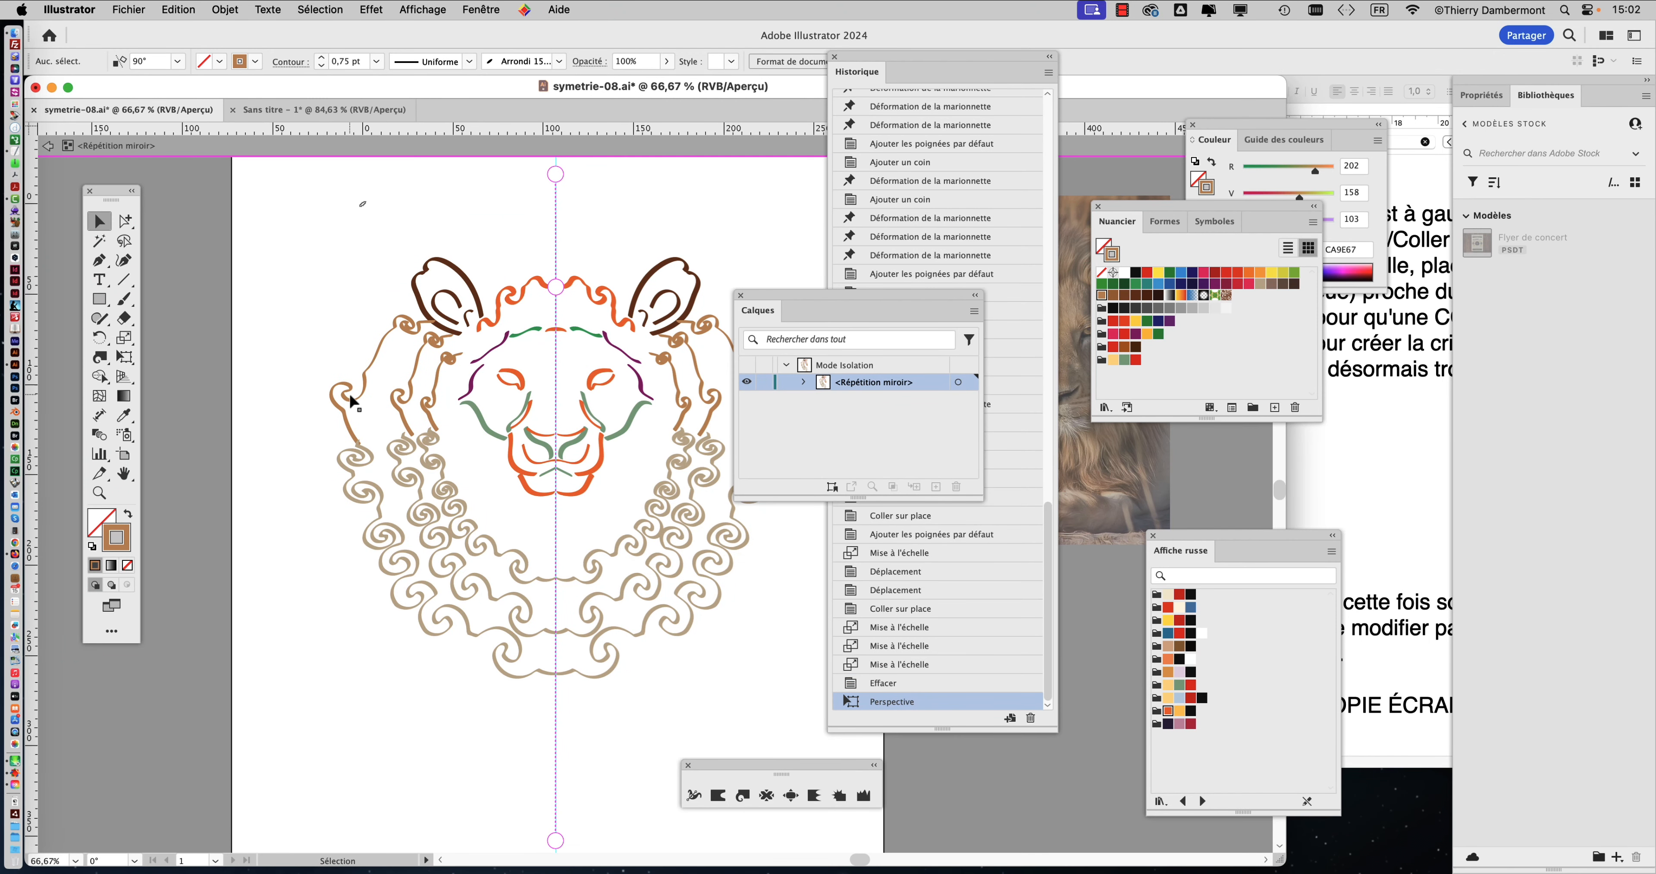
# Narrow the outermost left mane strand slightly with Free Transform and deselect everything
pyautogui.click(349, 402)
pyautogui.click(122, 356)
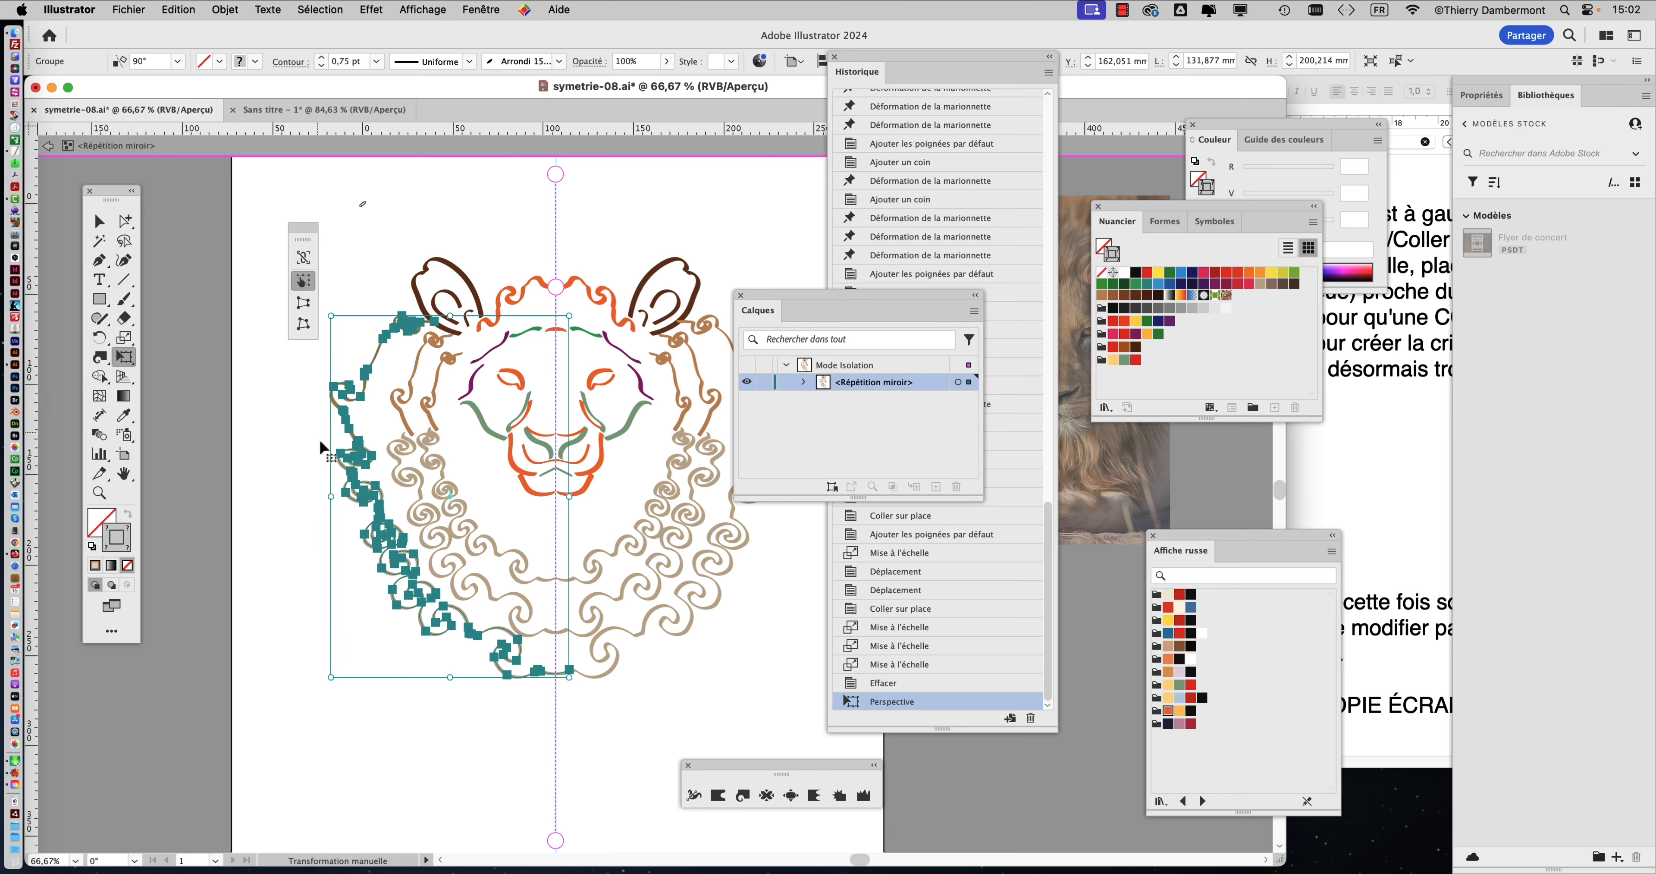
pyautogui.moveTo(331, 495); pyautogui.dragTo(347, 494)
pyautogui.press('v')
pyautogui.press('super+shift+a')
# Save the drawing as a new file named symetrie-09
pyautogui.press('super+shift+s')
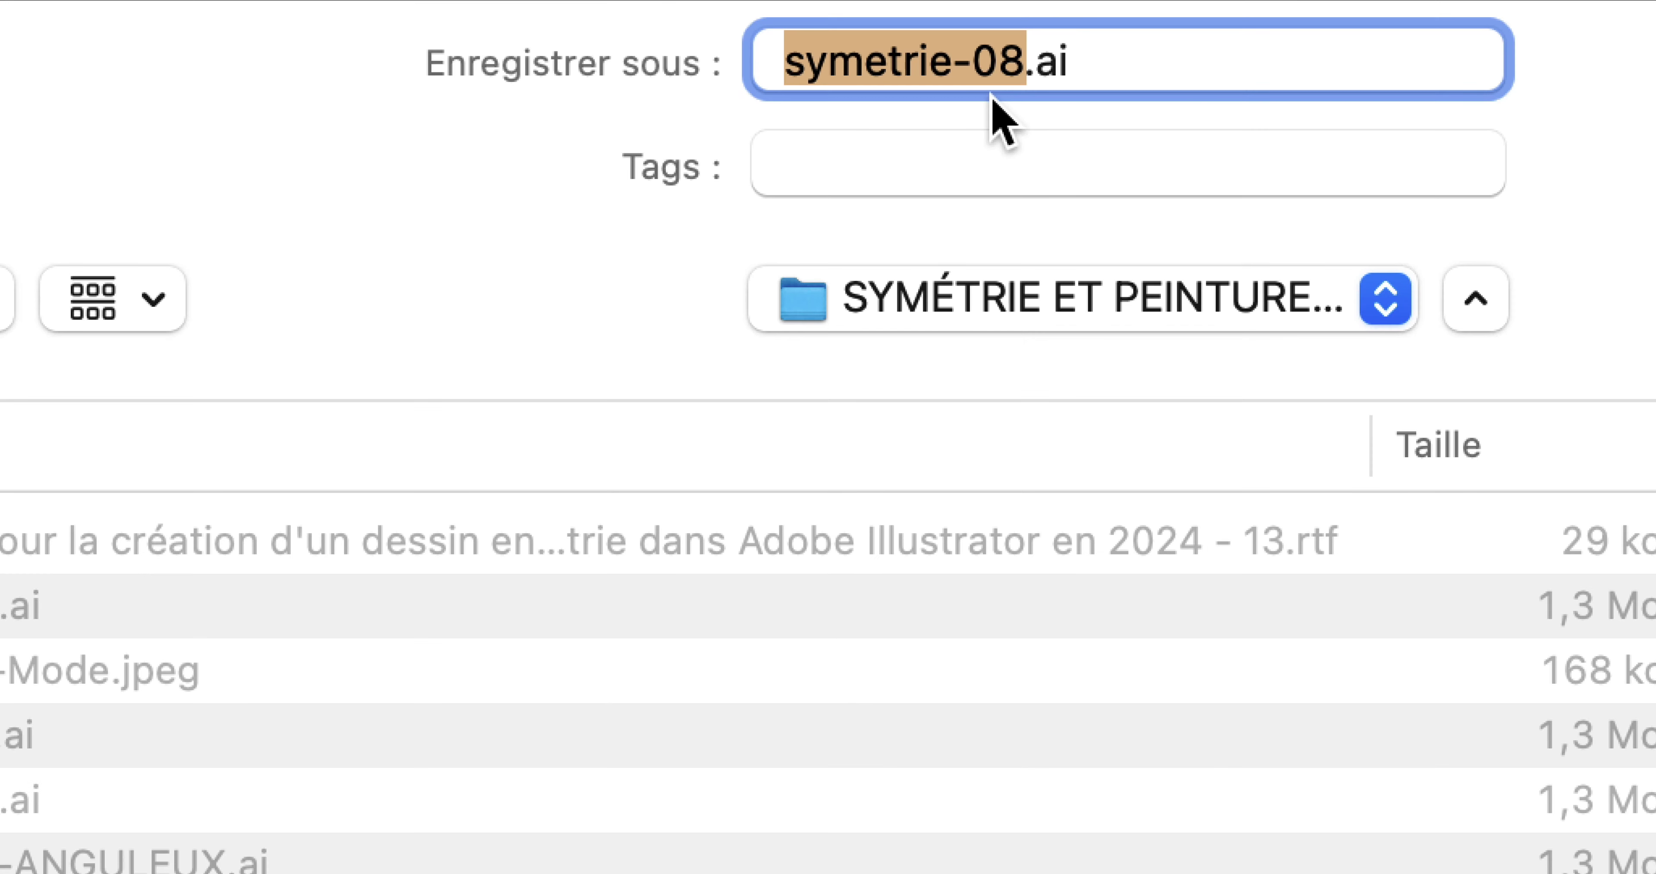
pyautogui.write('symetrie-09')
pyautogui.press('Return')
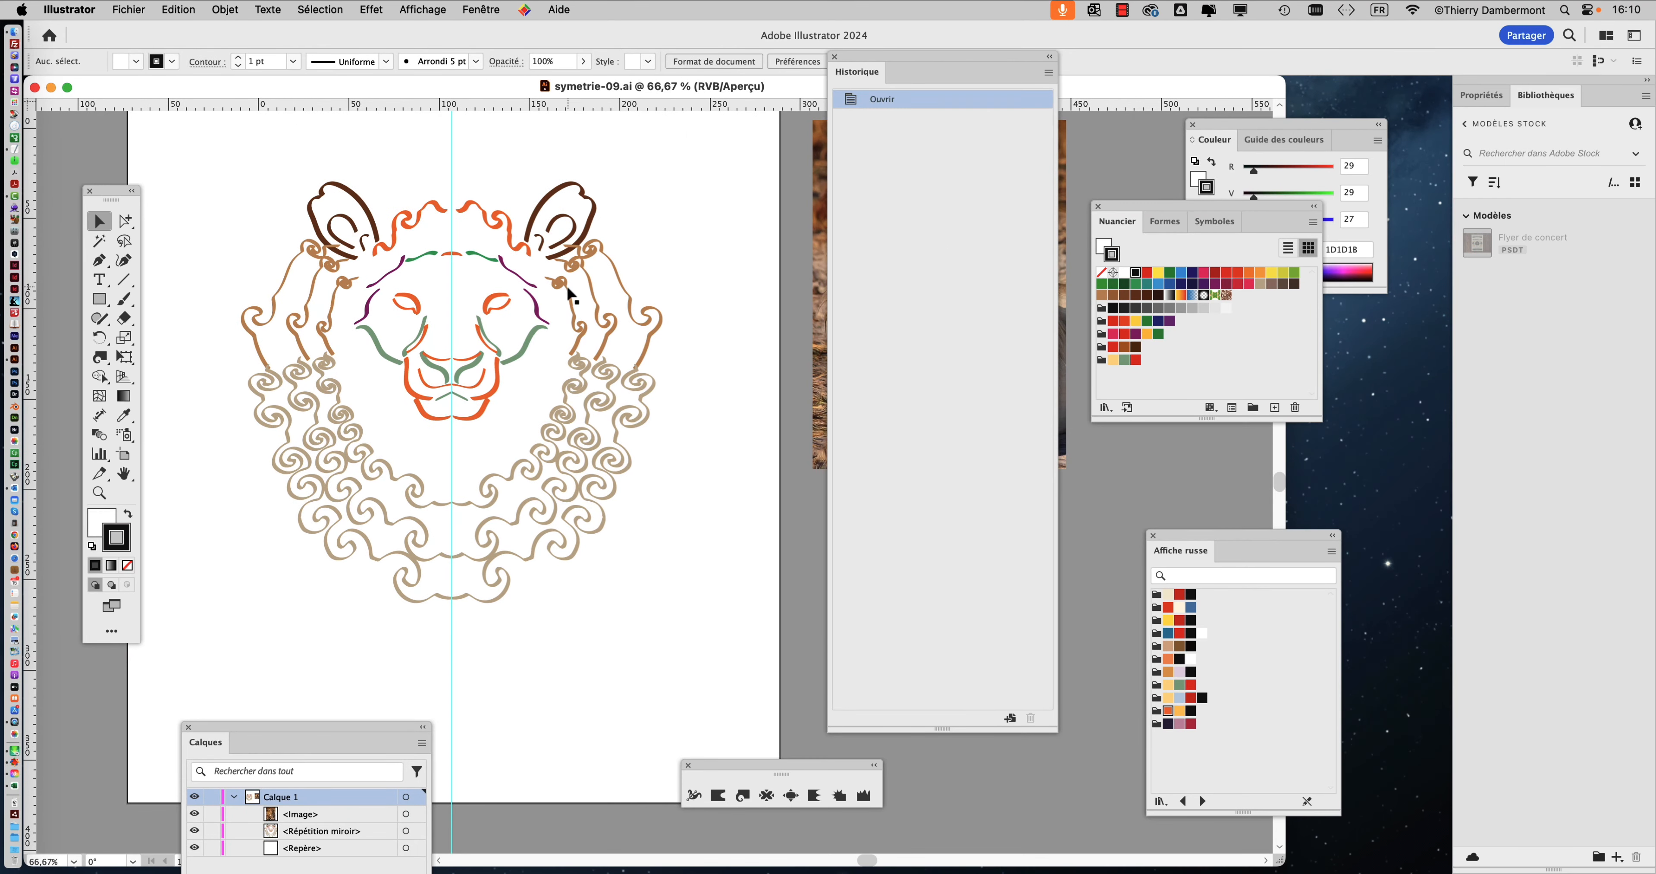
# Isolate the mirror repeat of the lion and delete the outermost left mane strand
pyautogui.click(272, 379)
pyautogui.rightClick(272, 379)
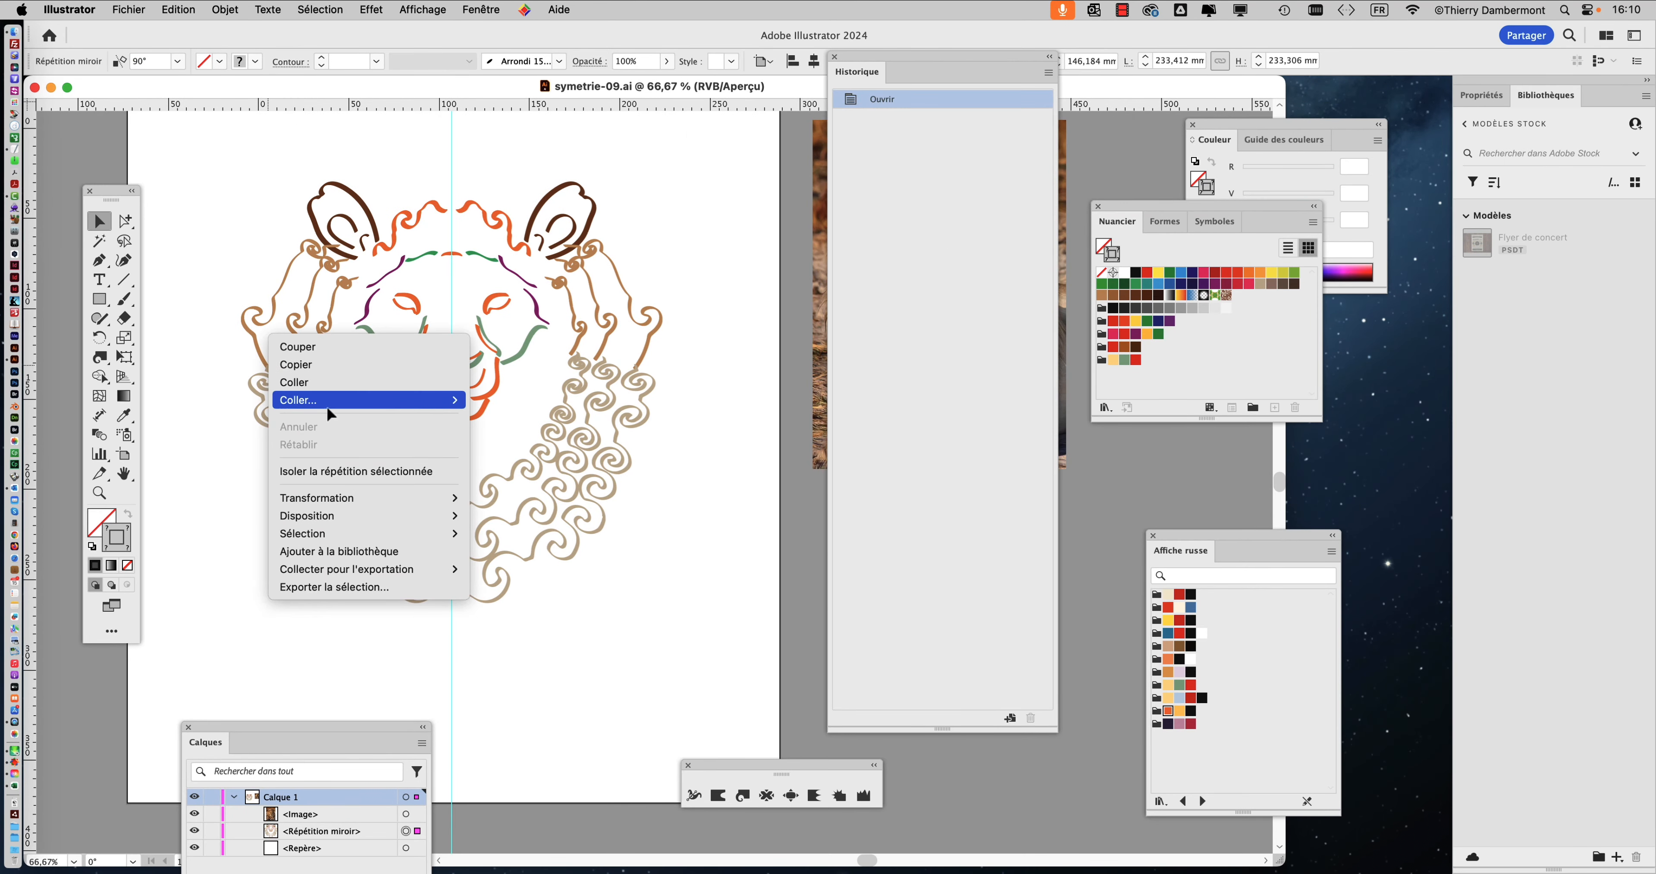
pyautogui.click(355, 473)
pyautogui.click(256, 351)
pyautogui.press('Delete')
# Adjust the remaining outer left mane strand and reshape the left ear with Free Transform's perspective distortion
pyautogui.click(300, 337)
pyautogui.click(124, 225)
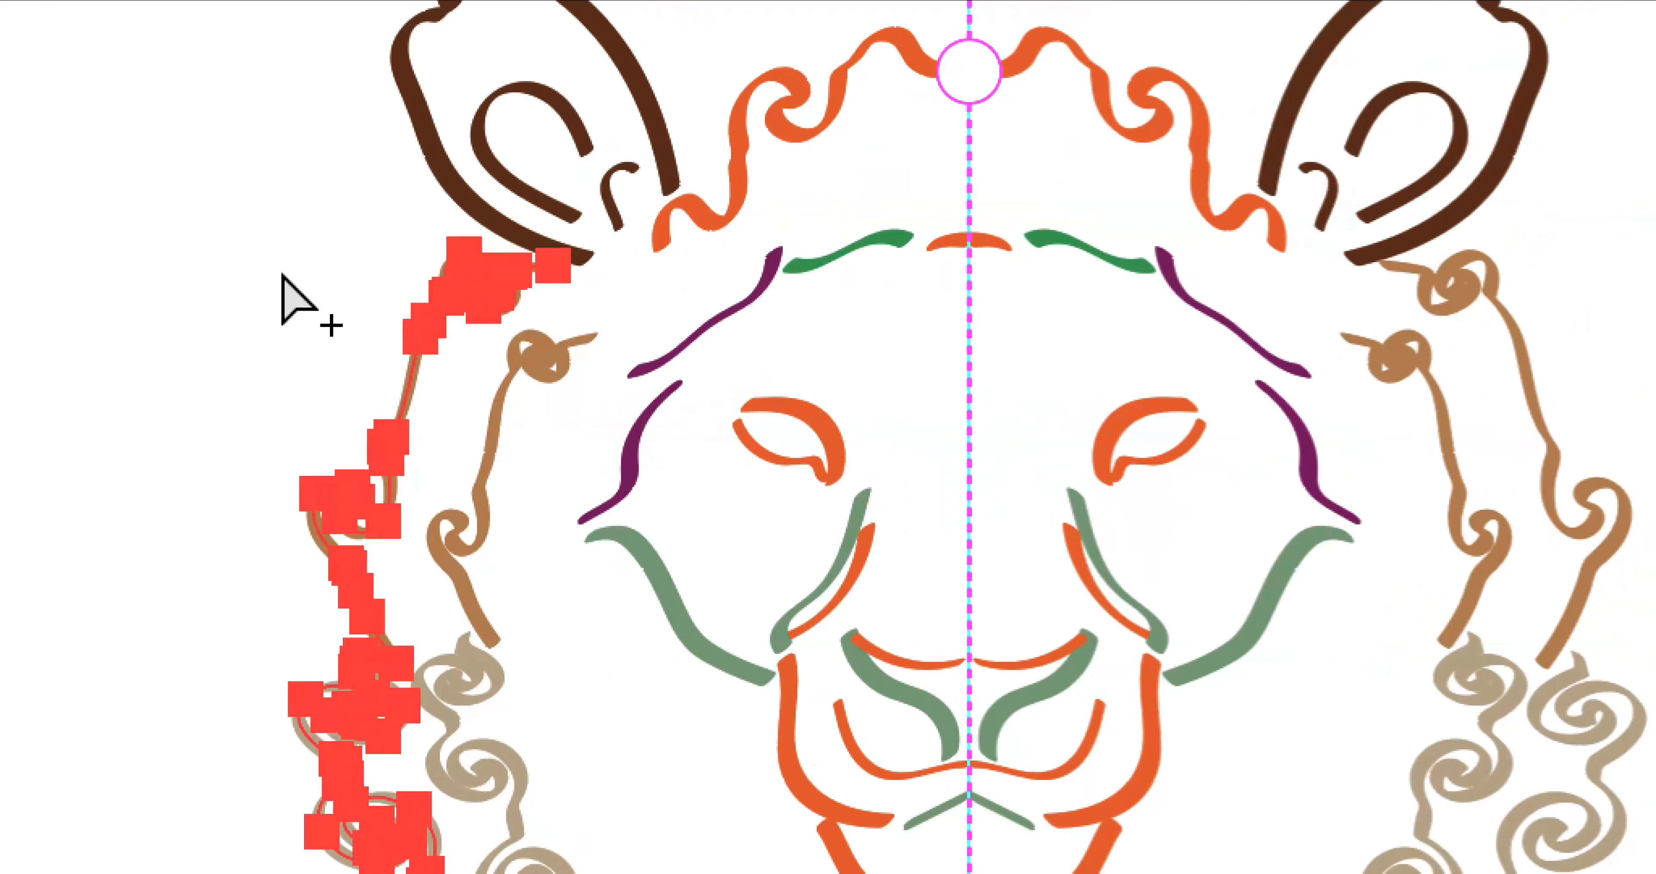
pyautogui.click(283, 265)
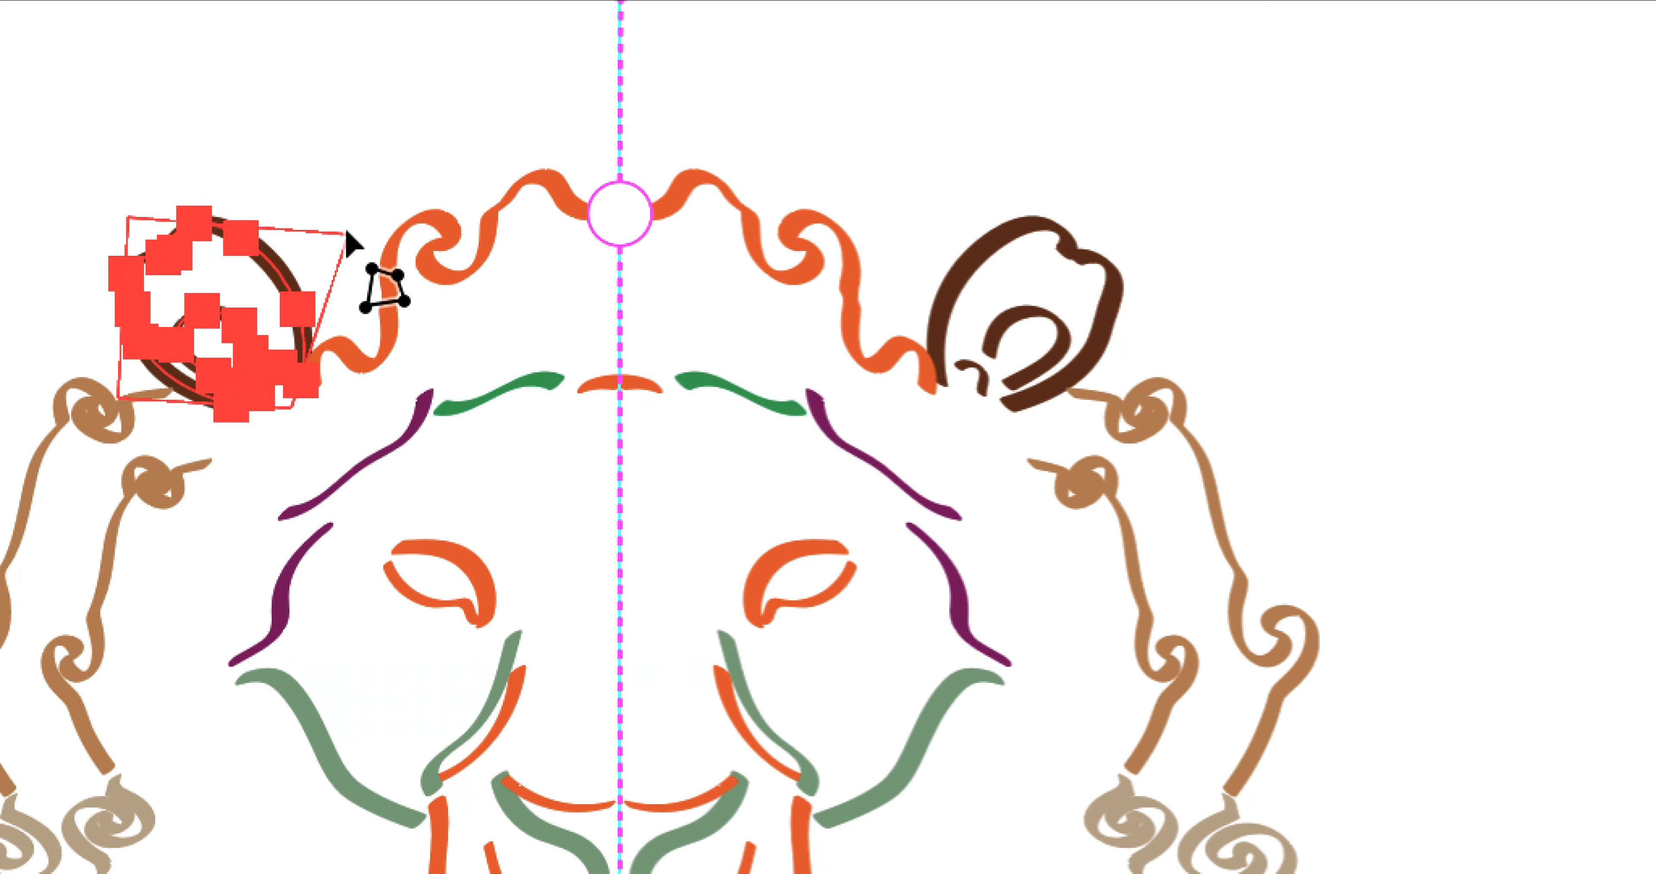
pyautogui.moveTo(346, 232); pyautogui.dragTo(348, 229)
pyautogui.scroll(2, 345, 225)
pyautogui.press('a')
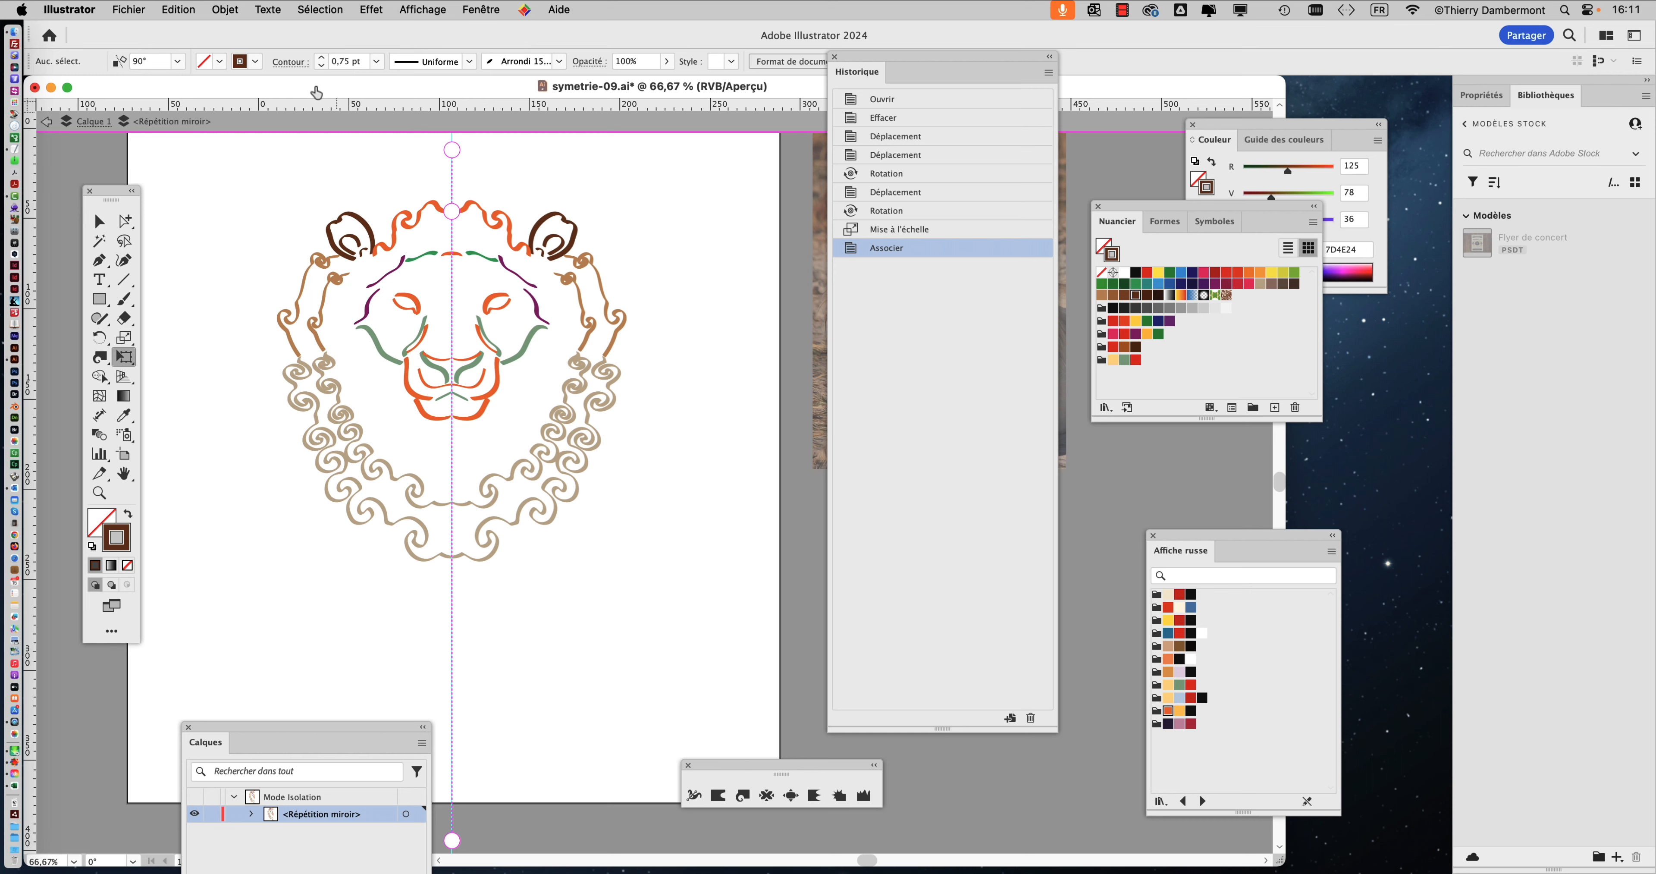
# Save the drawing as a new file named symetrie-10
pyautogui.click(135, 9)
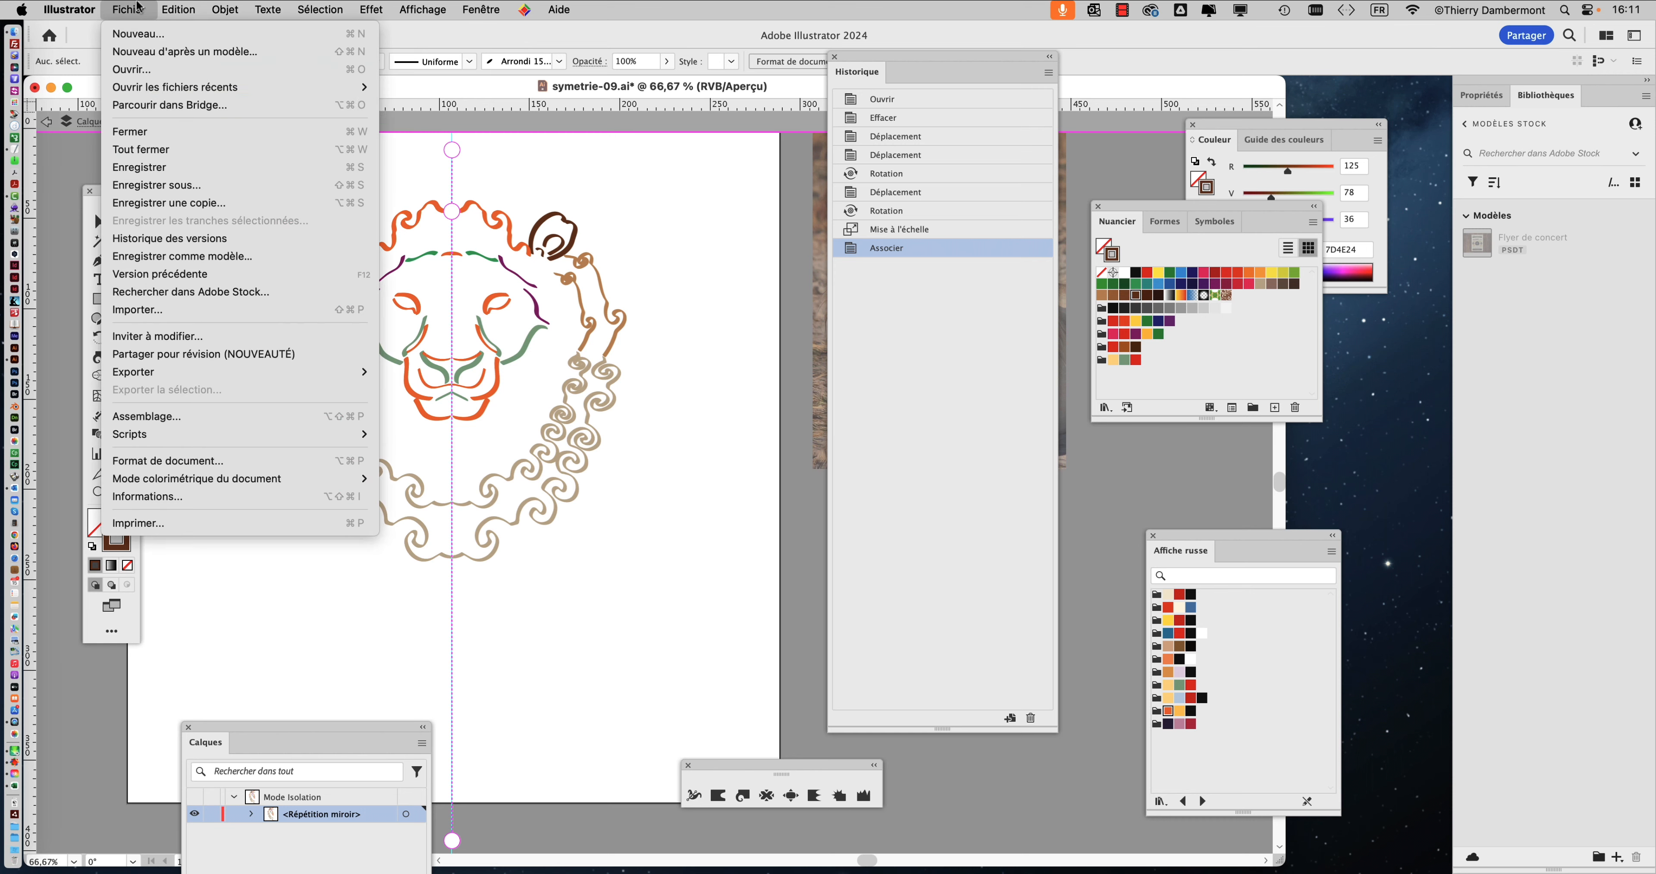
pyautogui.press('super+shift+s')
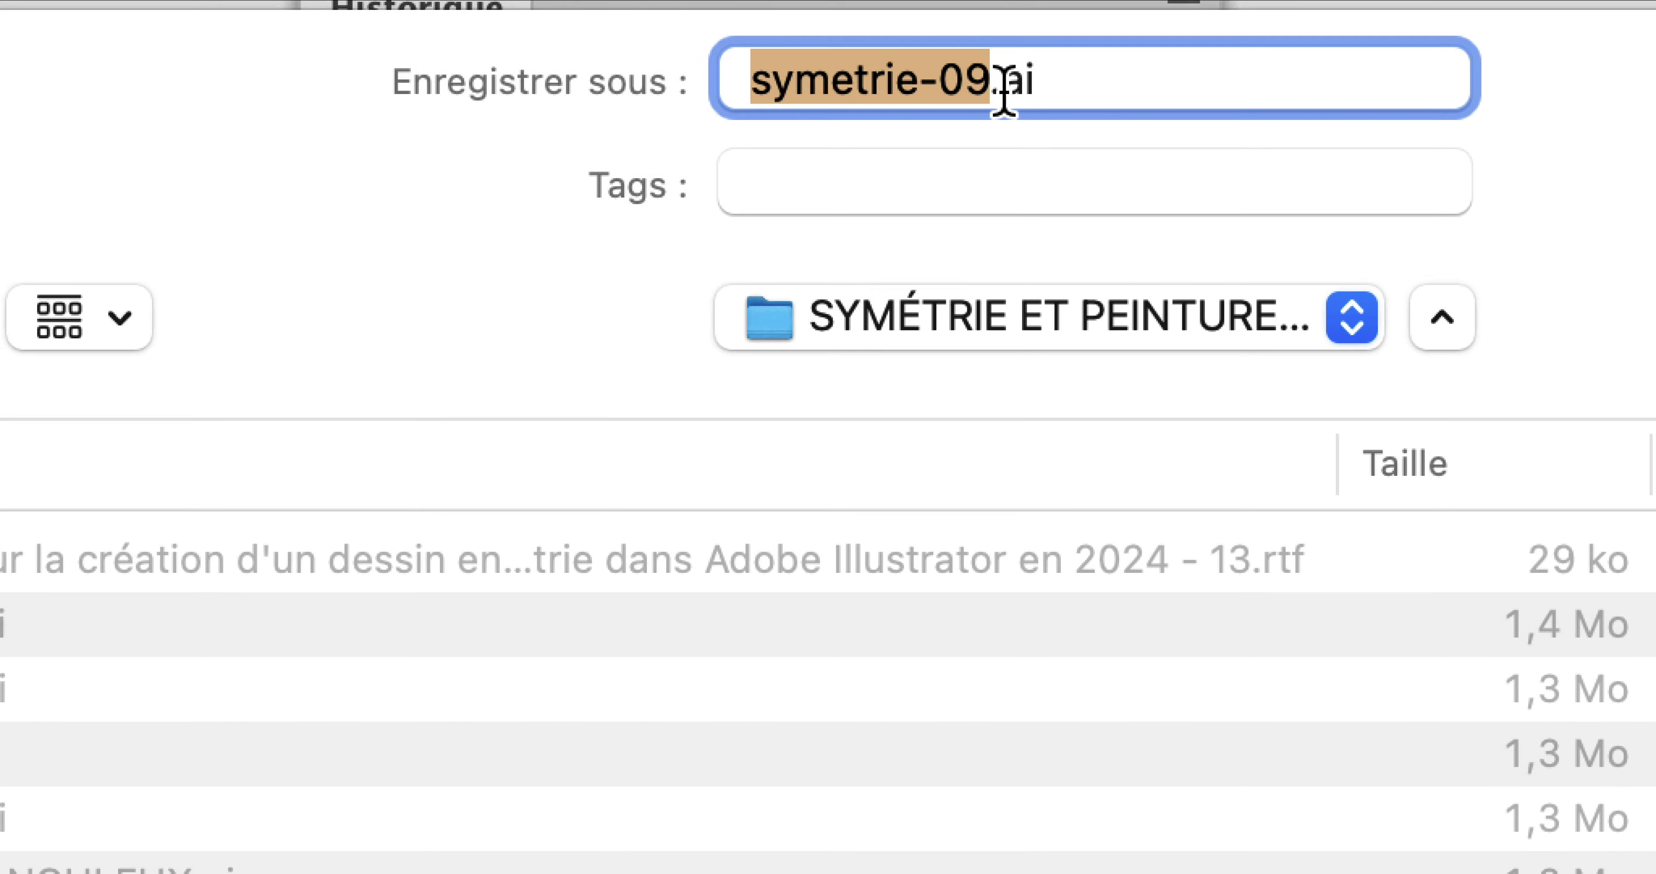
pyautogui.click(1001, 92)
pyautogui.press('BackSpace')
pyautogui.press('BackSpace')
pyautogui.write('10')
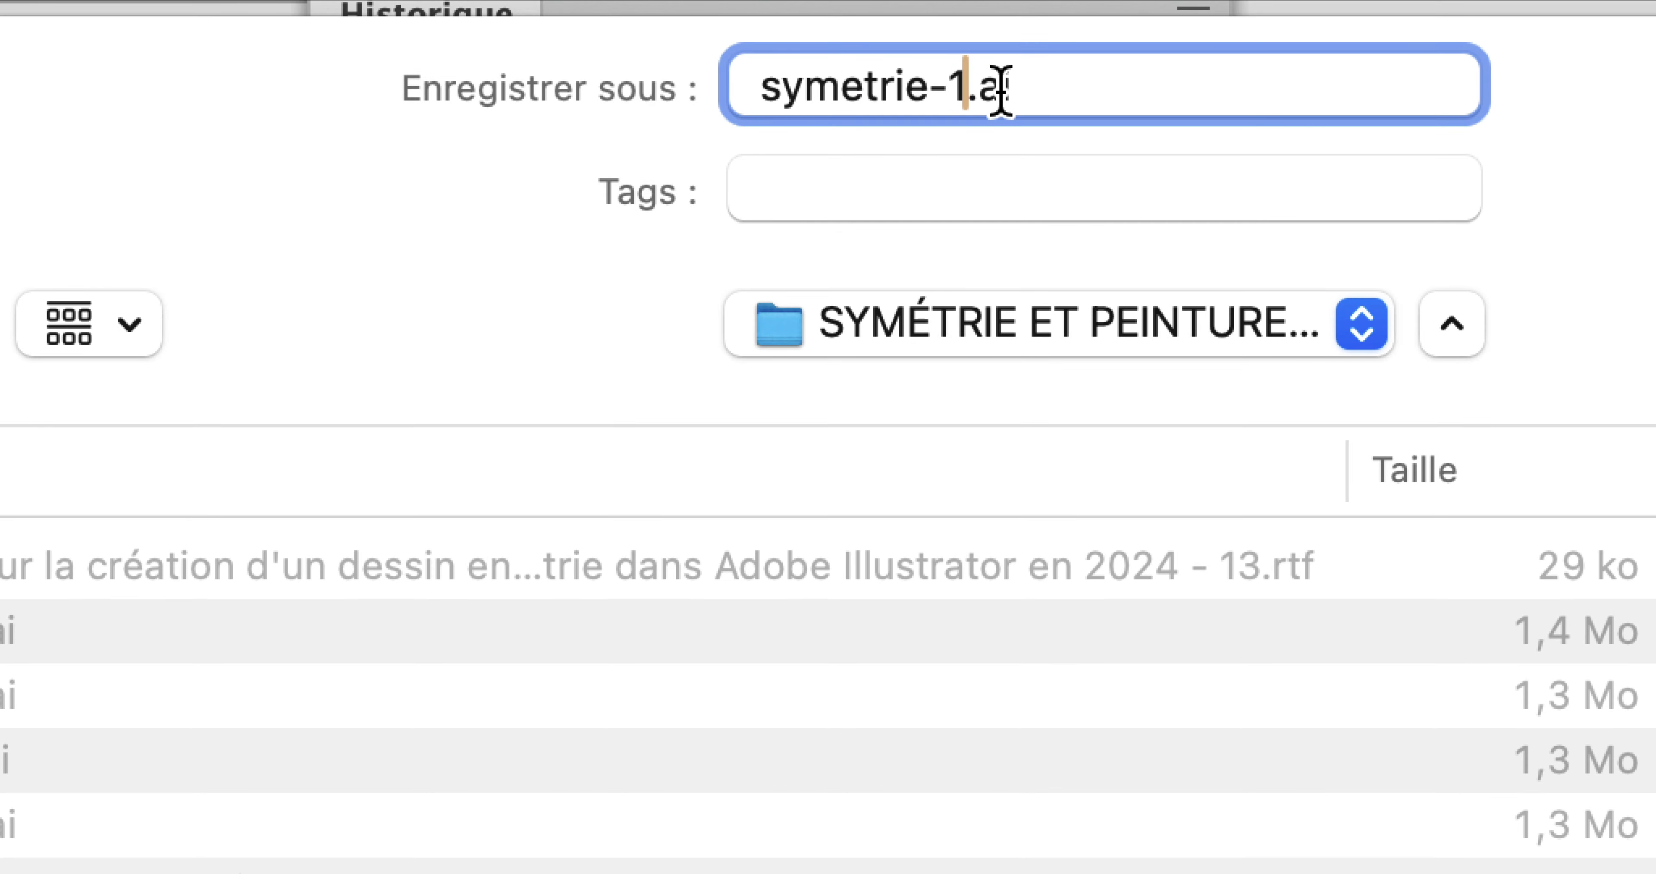